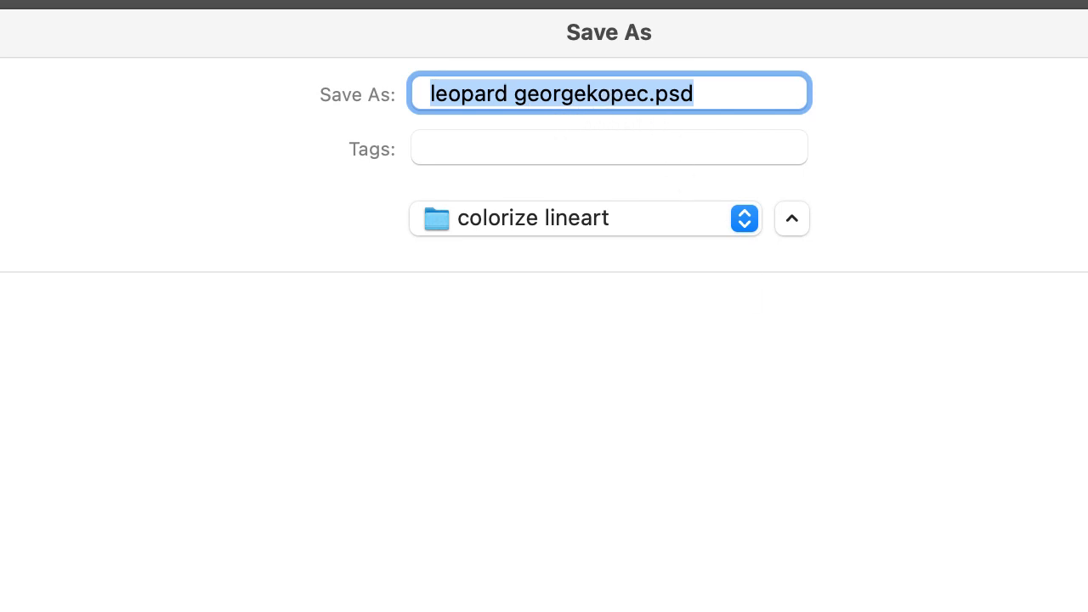
Save the leopard drawing as a PSD file in the colorize lineart folder.
{"action": "key", "text": "Return"}
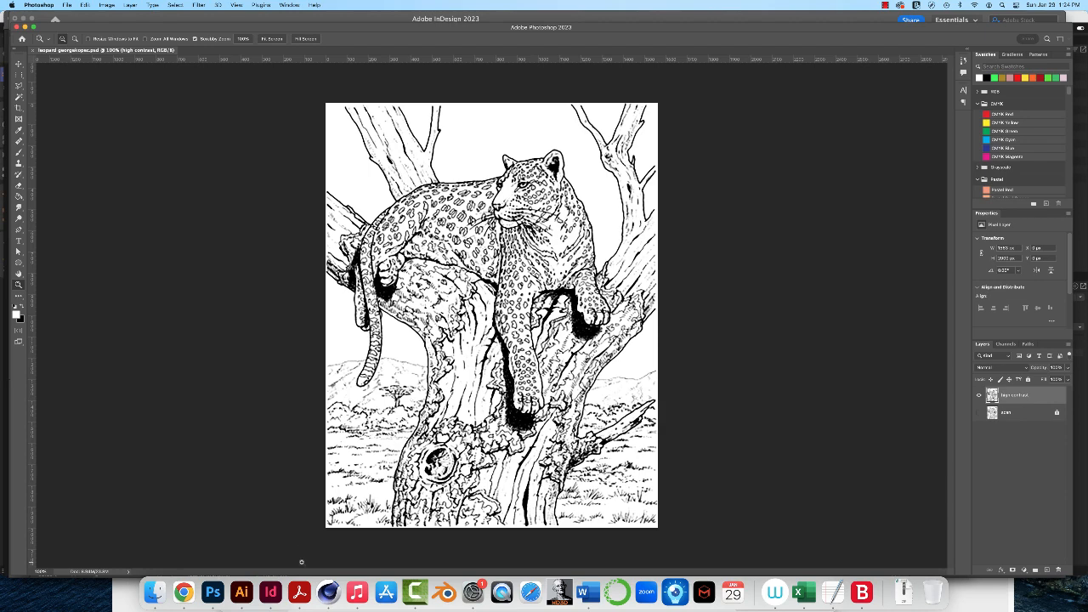
Consult the channel-method instructions for separating line work in Acrobat, returning to Photoshop when done.
{"action": "left_click", "coordinate": [298, 593]}
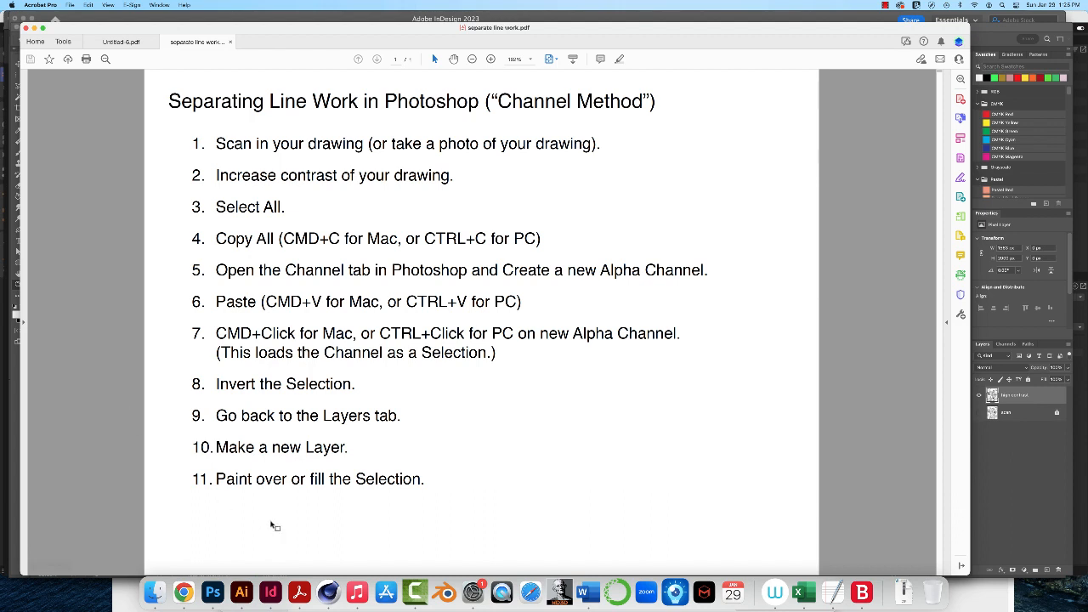
{"action": "left_click", "coordinate": [213, 593]}
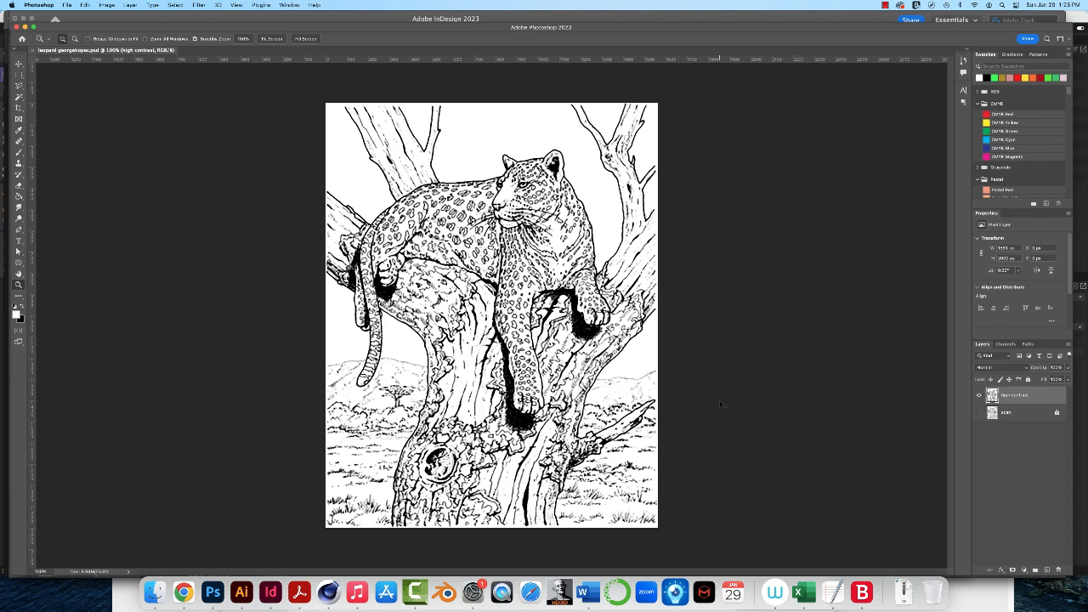
Copy the entire high contrast layer and paste it into a new alpha channel.
{"action": "key", "text": "super+a"}
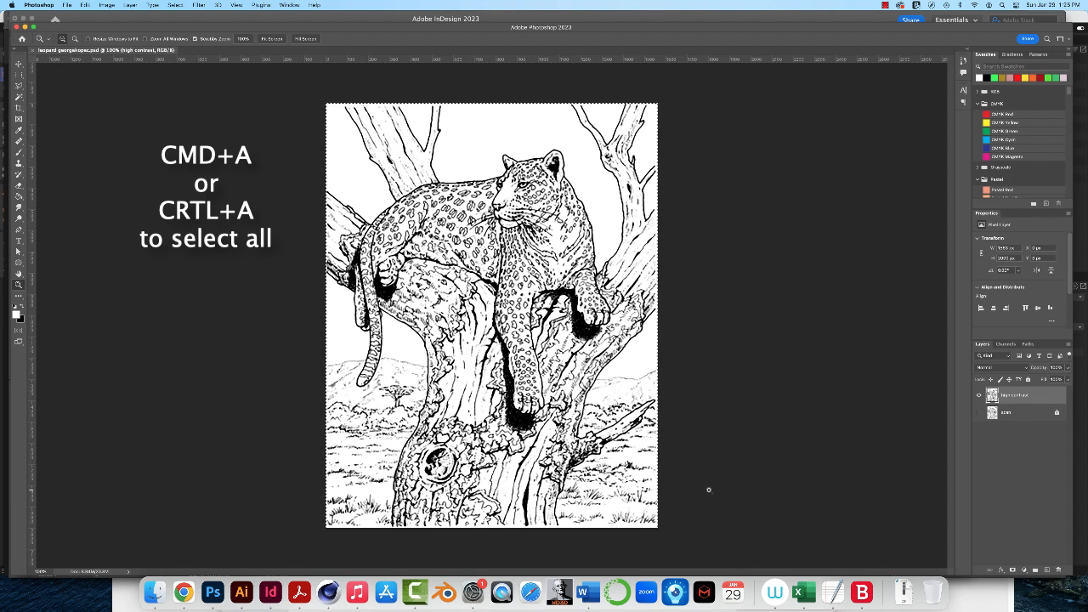
{"action": "key", "text": "super+c"}
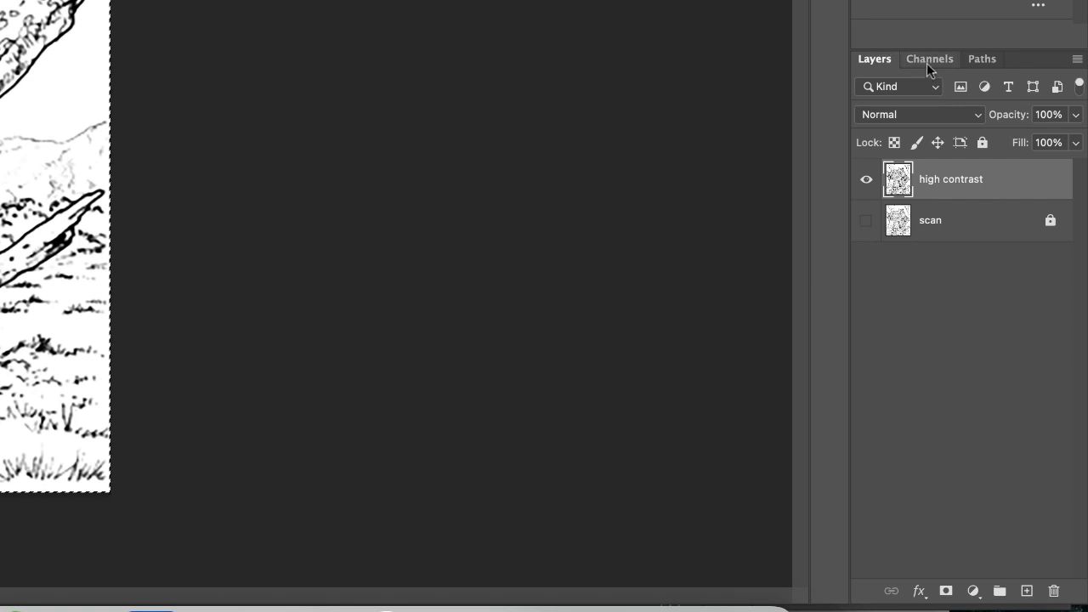
{"action": "left_click", "coordinate": [929, 60]}
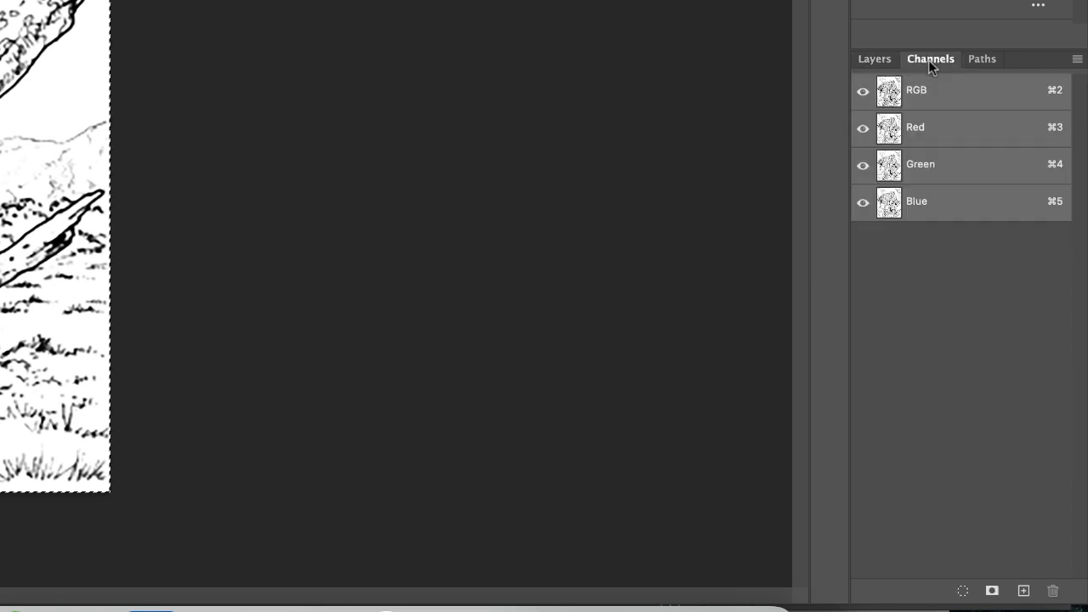
{"action": "left_click", "coordinate": [1025, 592]}
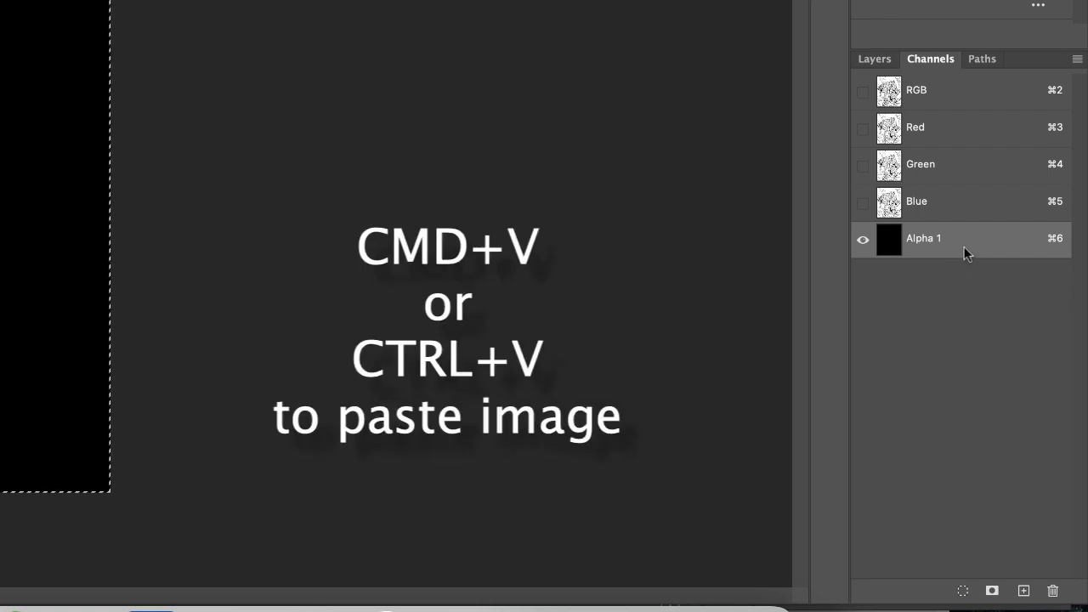
{"action": "key", "text": "super+v"}
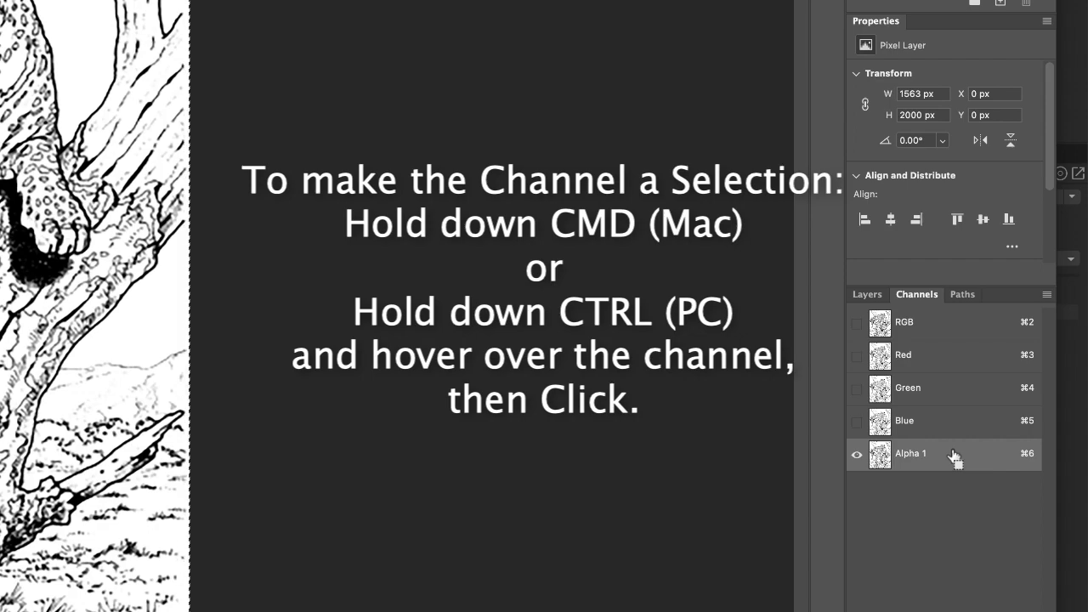
Load the Alpha 1 channel as a selection and invert it to select the line work.
{"action": "left_click", "coordinate": [954, 457], "text": "super"}
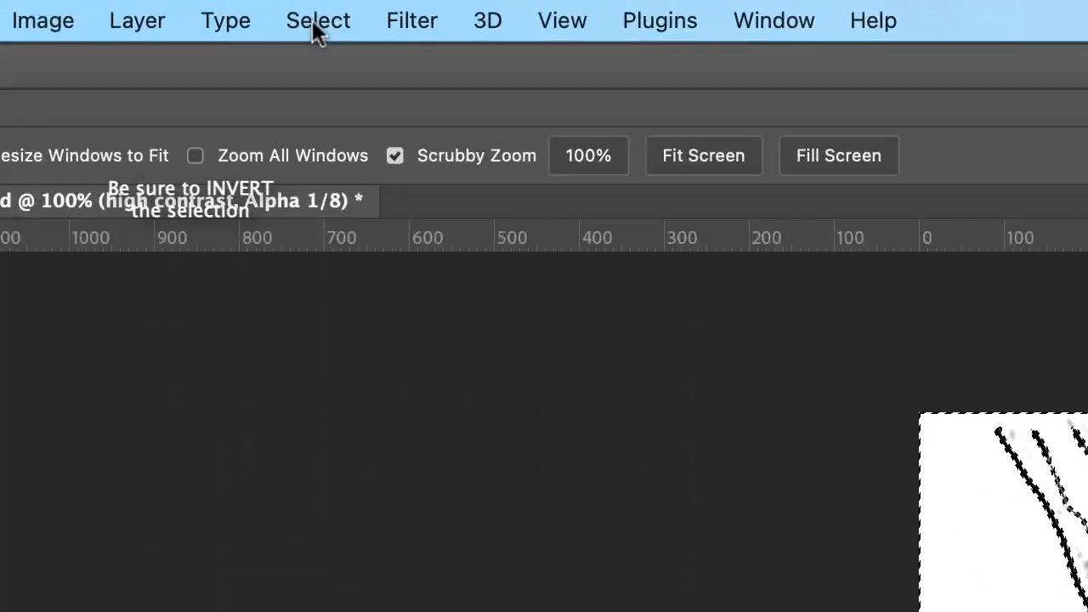
{"action": "left_click", "coordinate": [174, 7]}
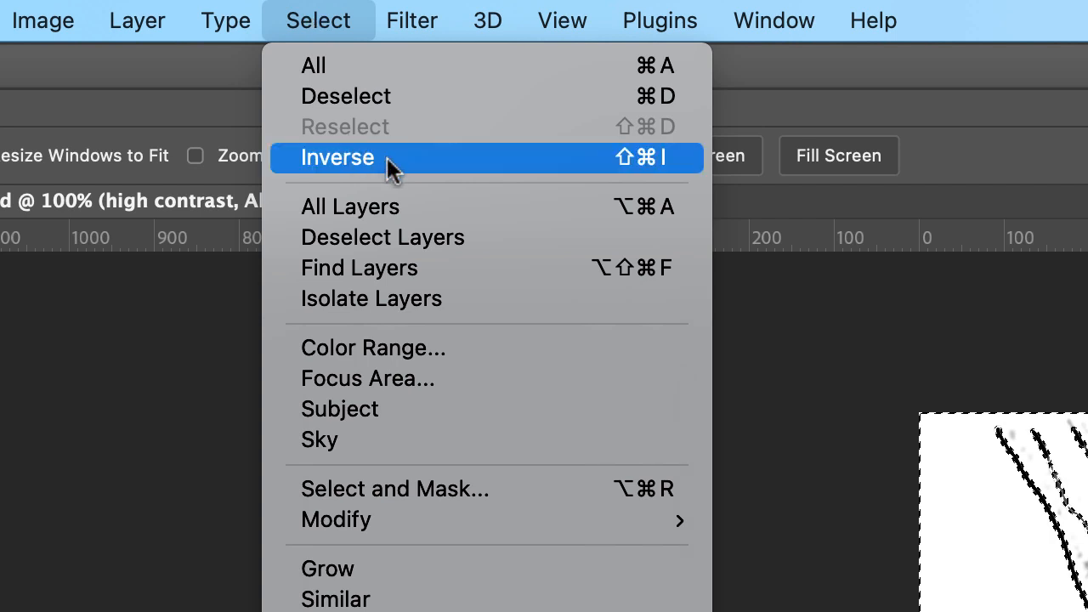
{"action": "left_click", "coordinate": [501, 161]}
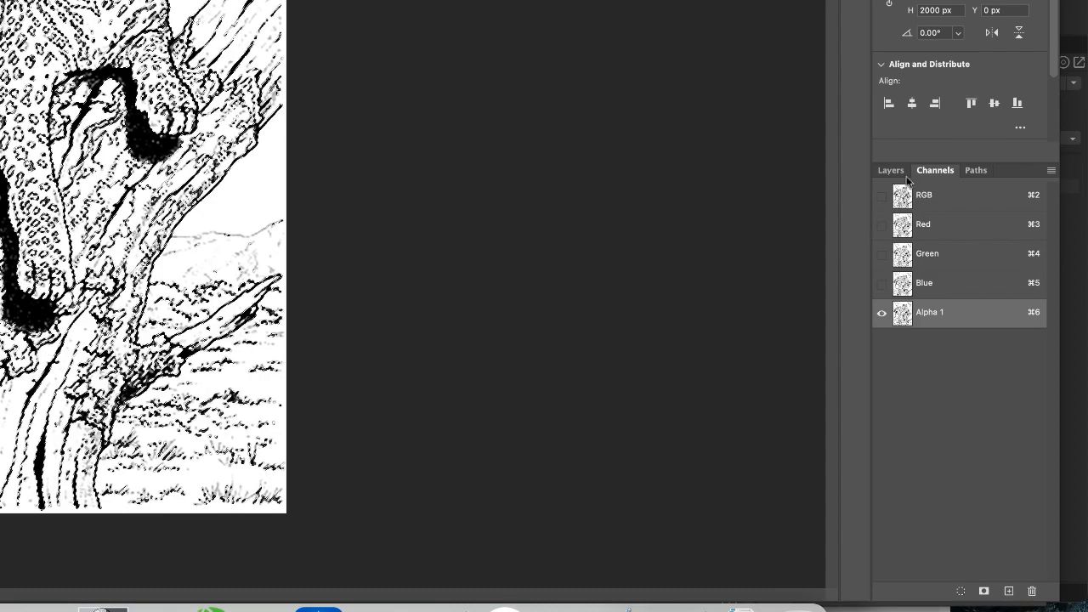
Add a new layer above the high contrast layer and hide the high contrast layer.
{"action": "left_click", "coordinate": [893, 172]}
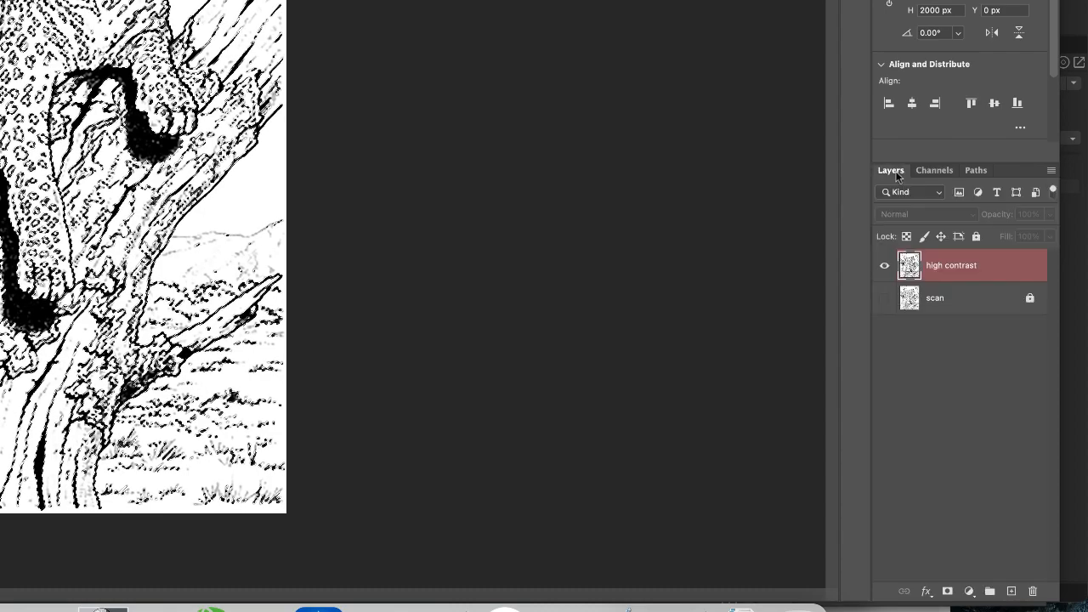
{"action": "left_click", "coordinate": [1012, 591]}
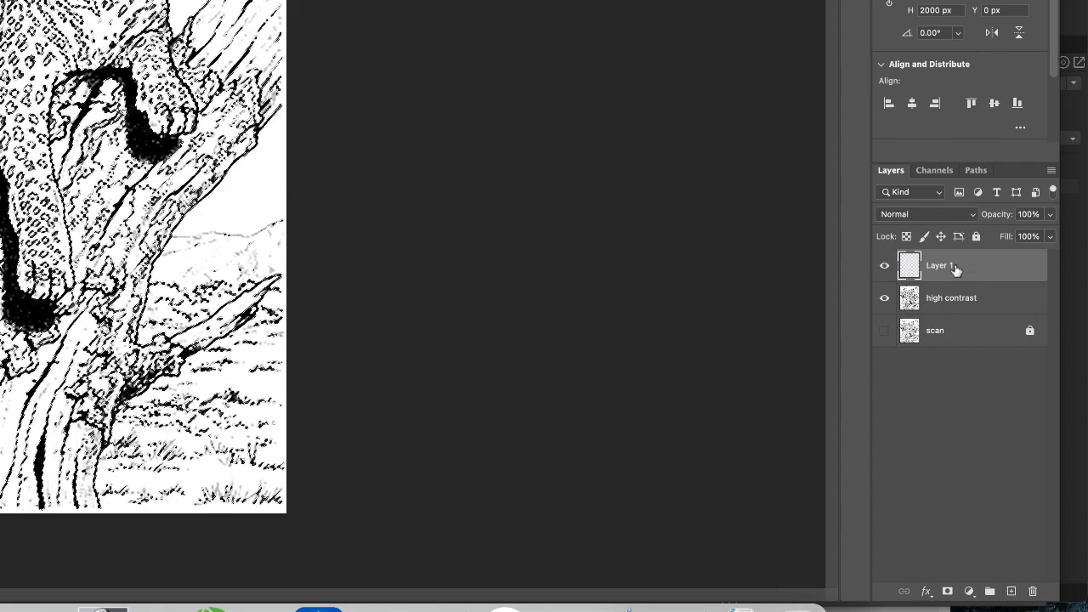
{"action": "left_click", "coordinate": [886, 299]}
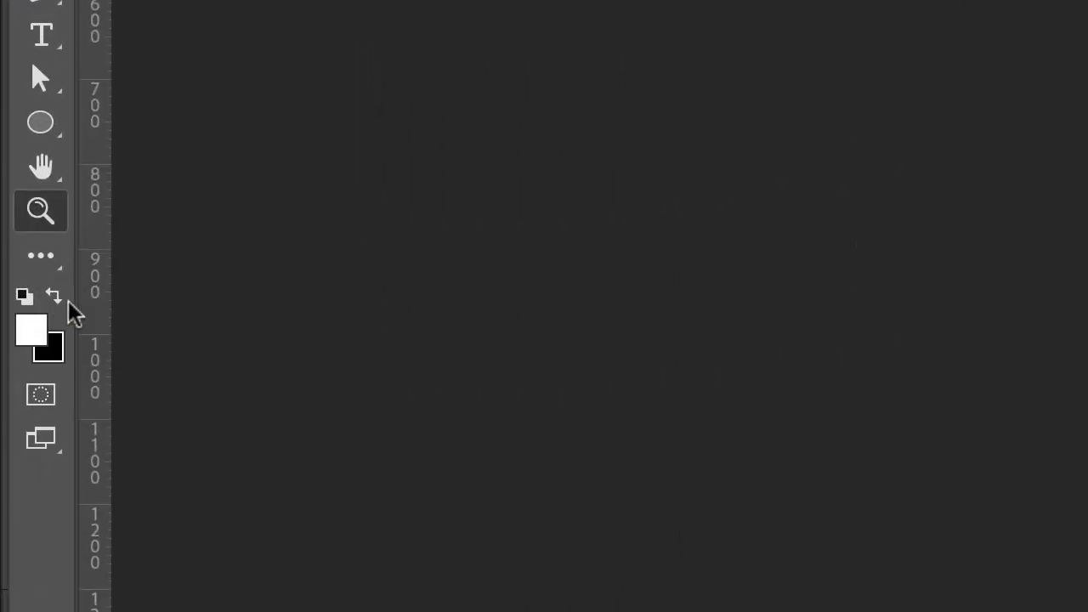
Reset the colors to the default black and white, and fill the line-work selection with the black foreground color.
{"action": "left_click", "coordinate": [23, 298]}
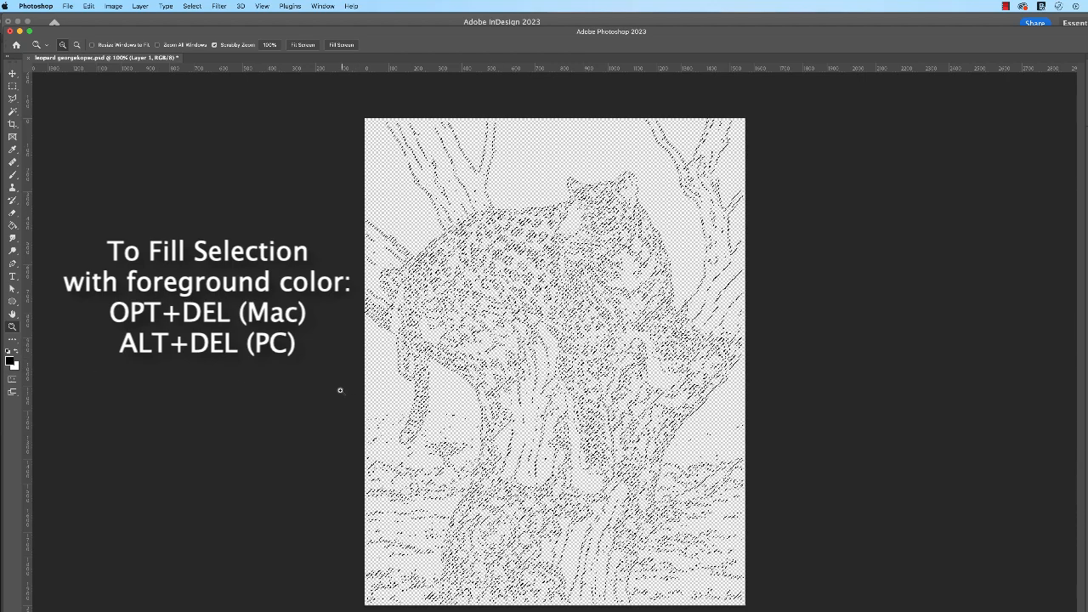
{"action": "key", "text": "alt"}
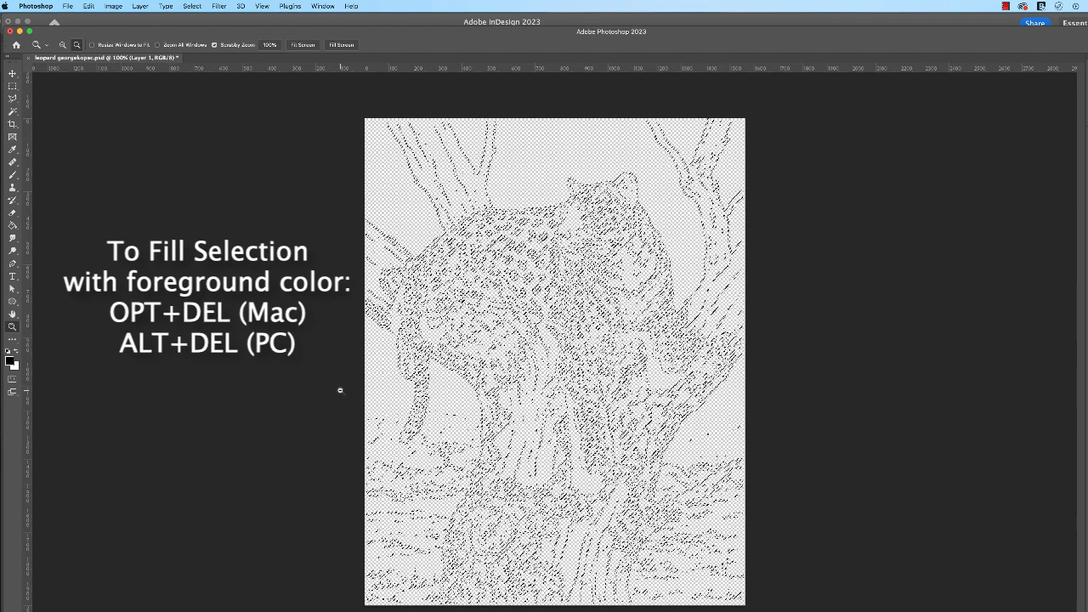
{"action": "key", "text": "alt+Delete"}
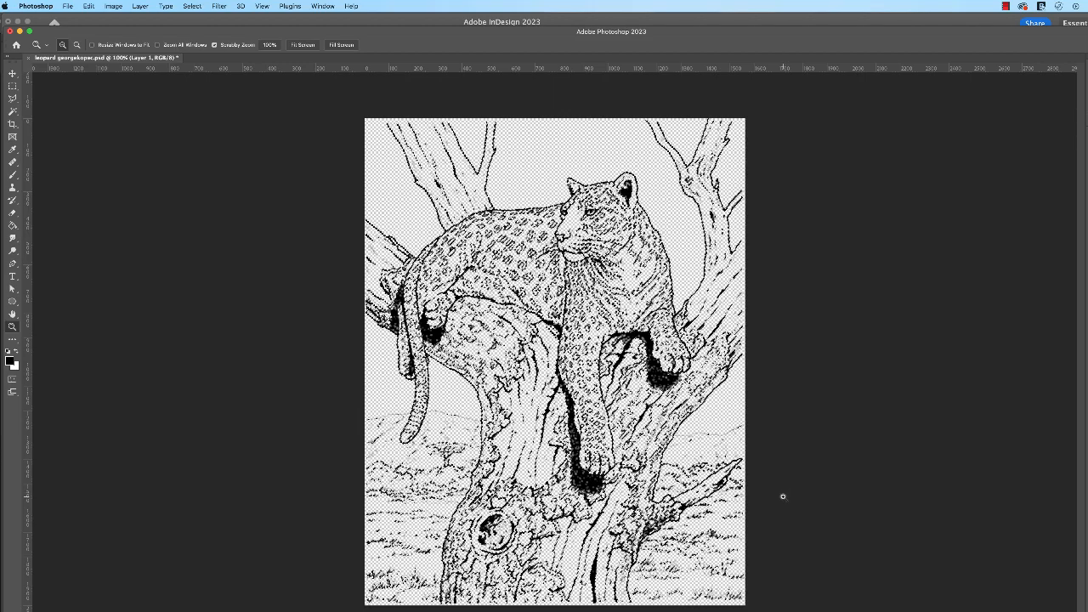
{"action": "key", "text": "alt+BackSpace"}
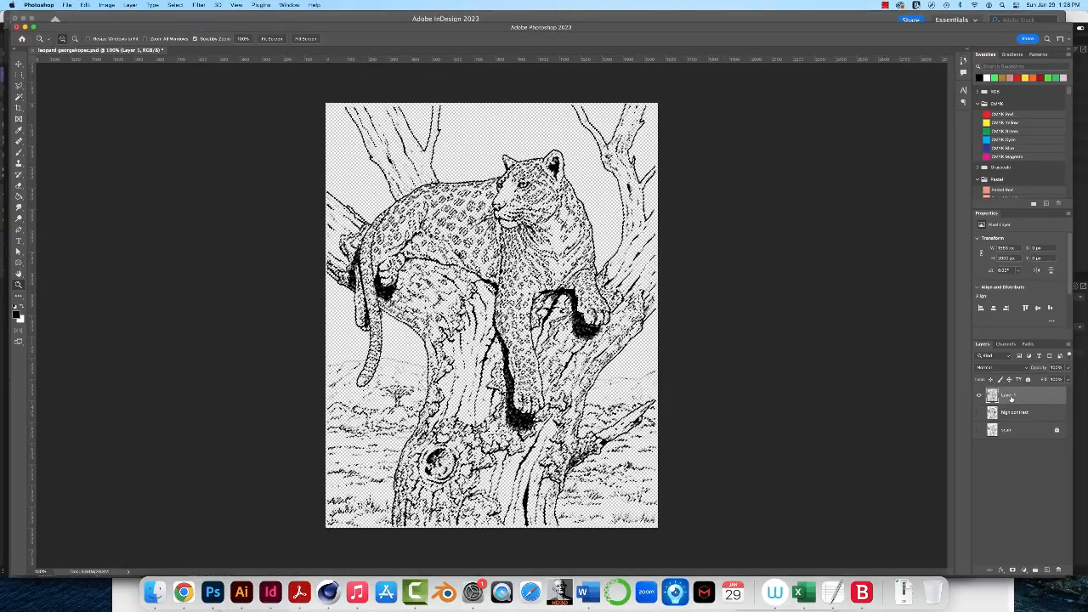
Rename the filled line-work layer as lines.
{"action": "double_click", "coordinate": [1079, 425]}
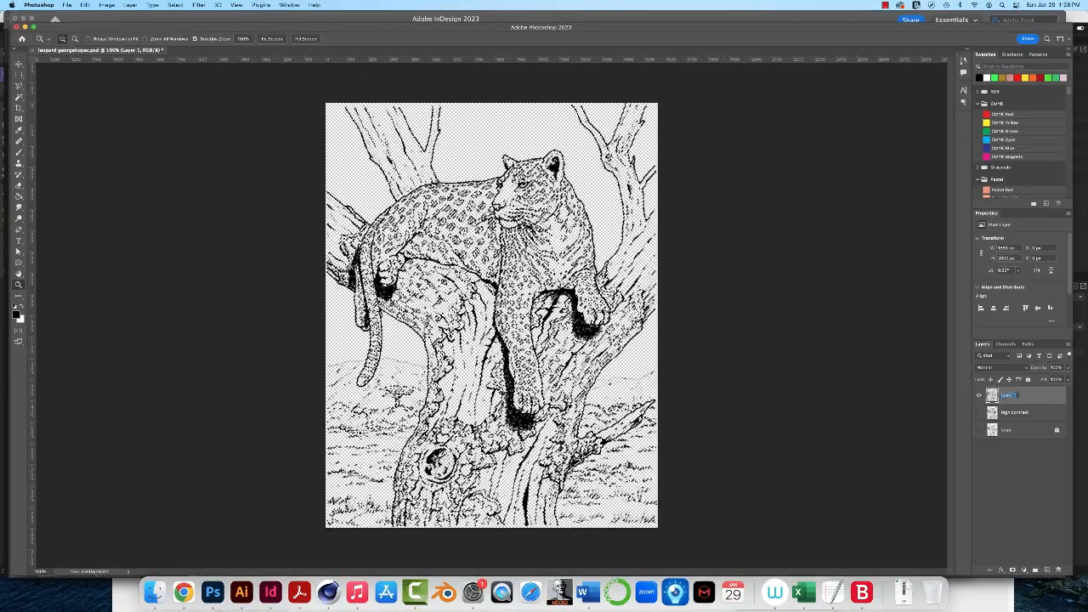
{"action": "type", "text": "lines"}
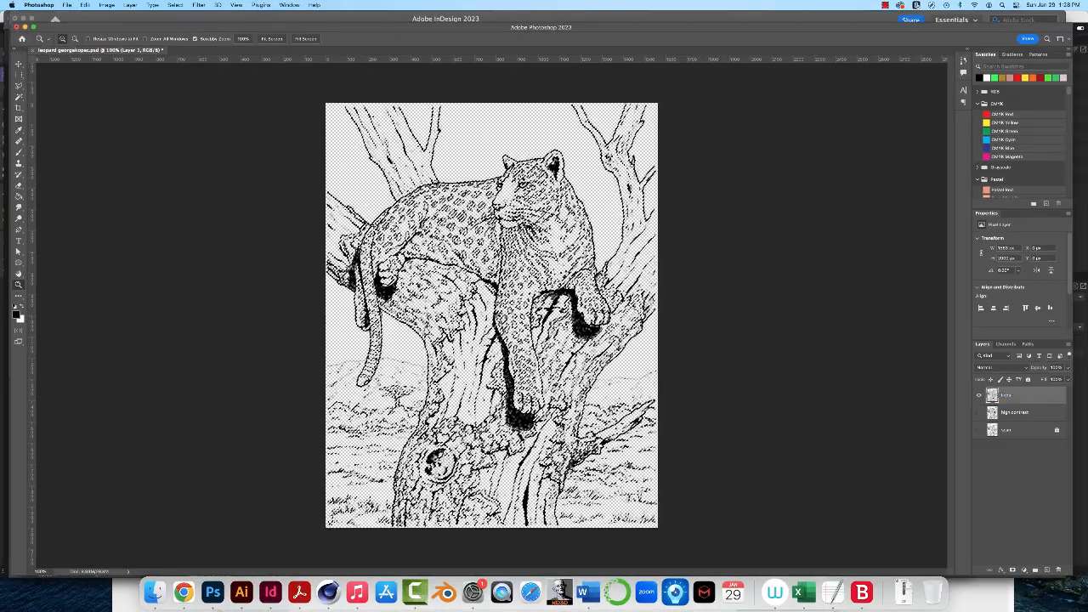
{"action": "key", "text": "Return"}
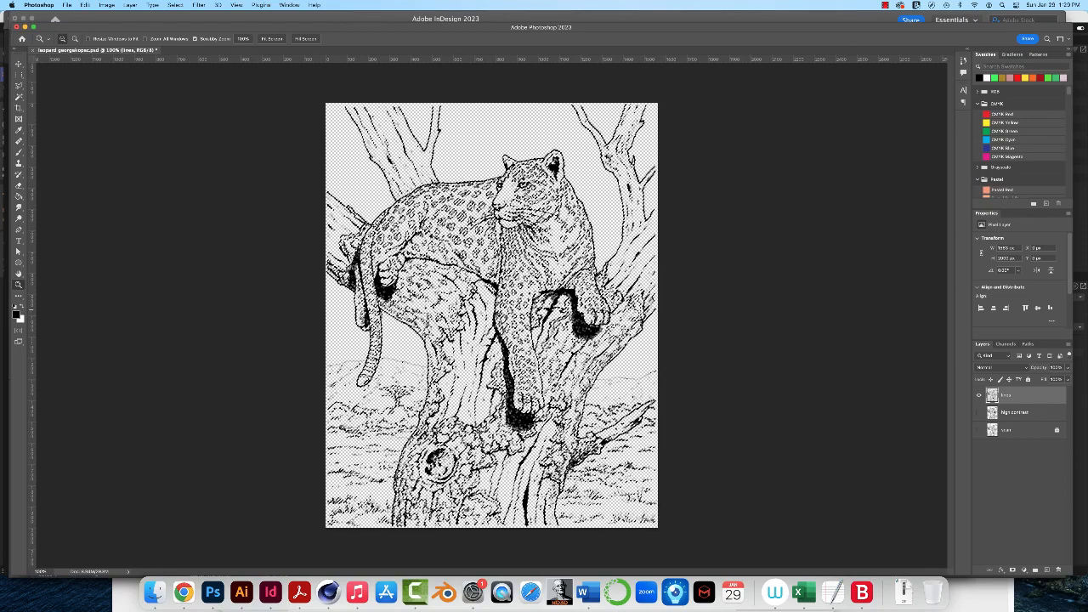
Deselect the line work and save the document.
{"action": "key", "text": "m"}
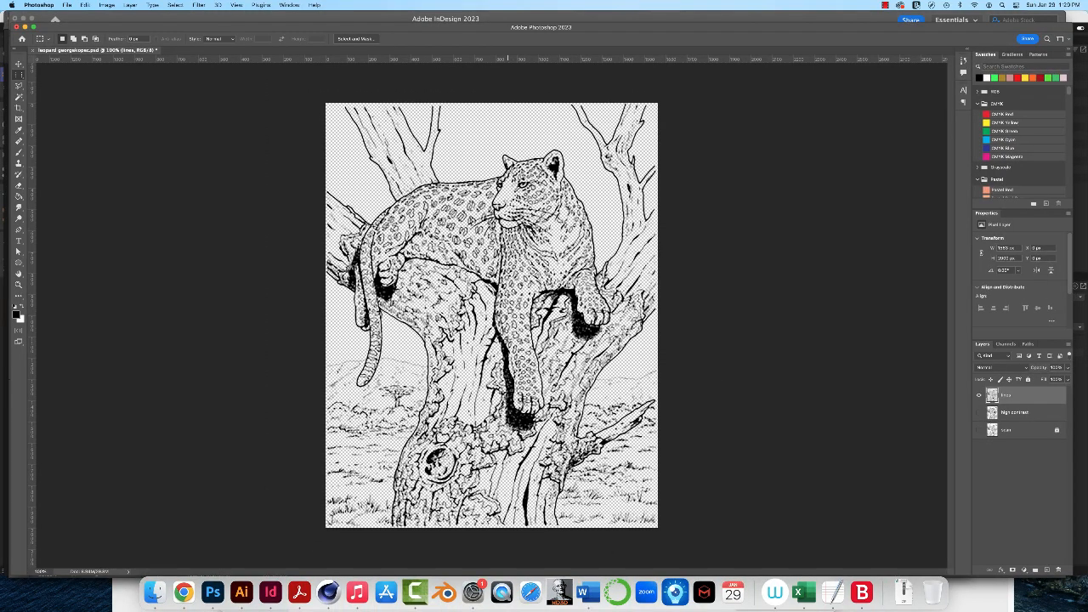
{"action": "left_click", "coordinate": [66, 5]}
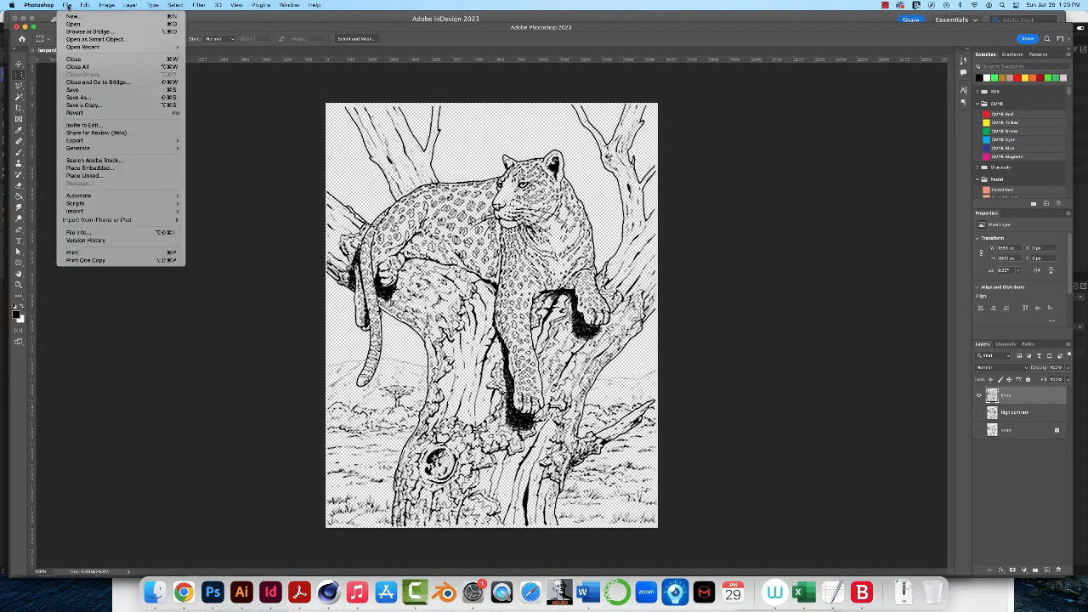
{"action": "left_click", "coordinate": [86, 89]}
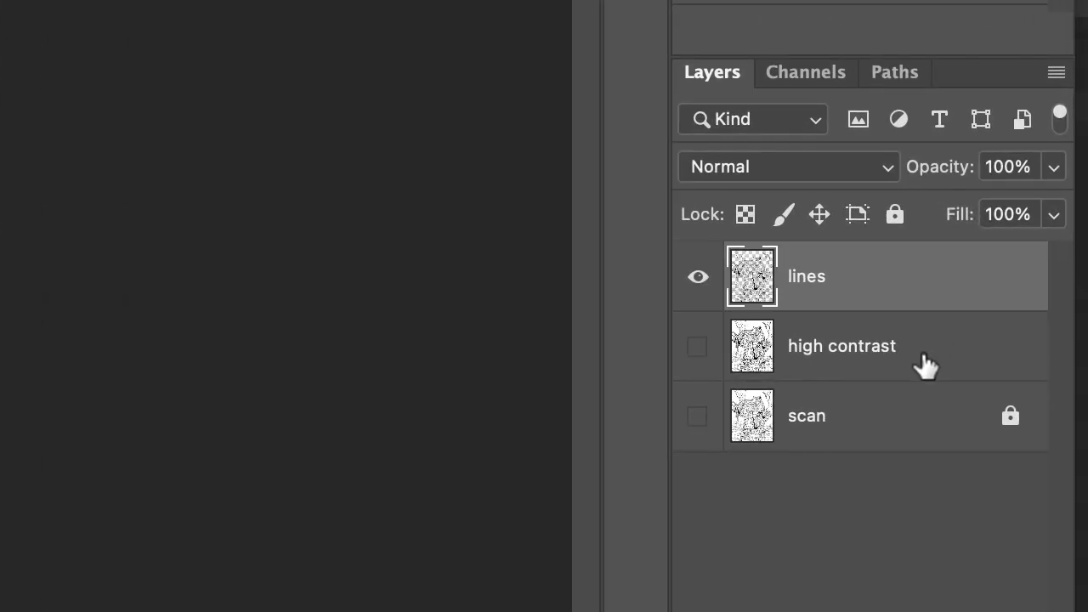
Add a new layer between lines and high contrast and name it white bkgrnd.
{"action": "left_click", "coordinate": [923, 366]}
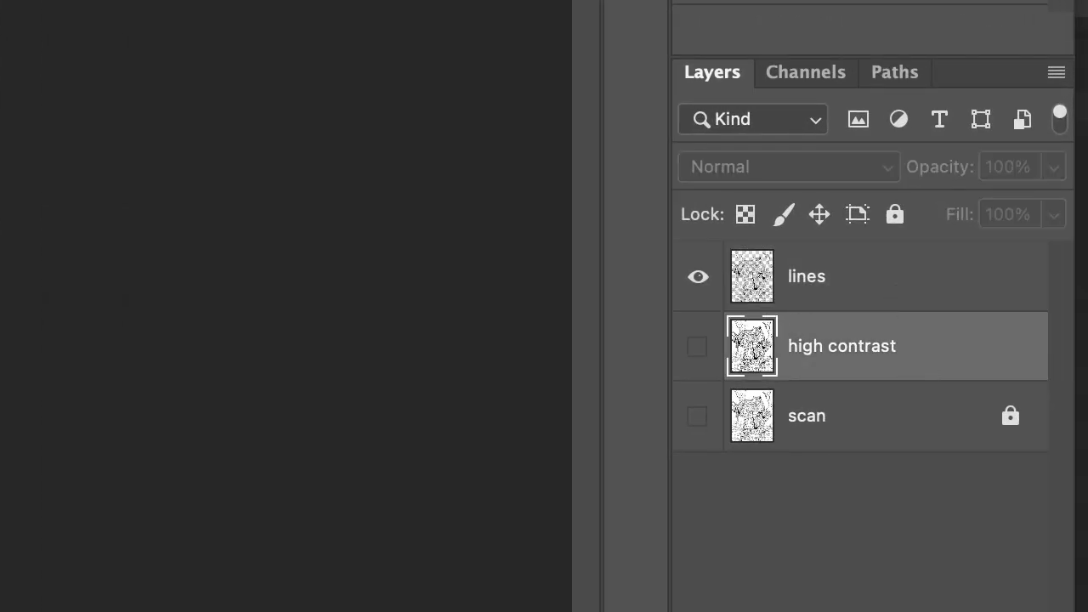
{"action": "key", "text": "super+shift+alt+n"}
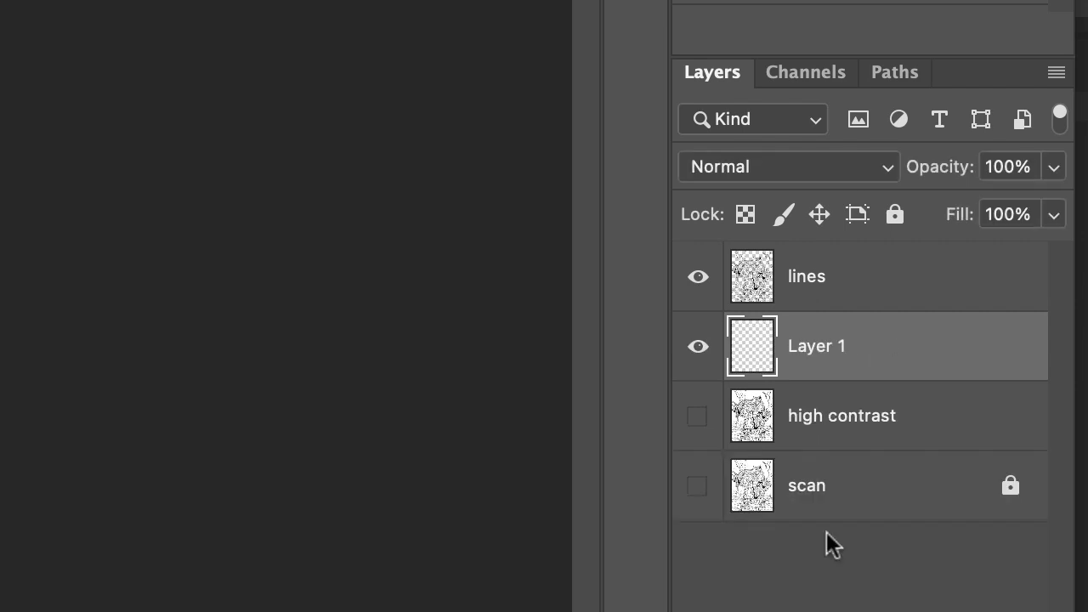
{"action": "double_click", "coordinate": [813, 347]}
{"action": "type", "text": "white"}
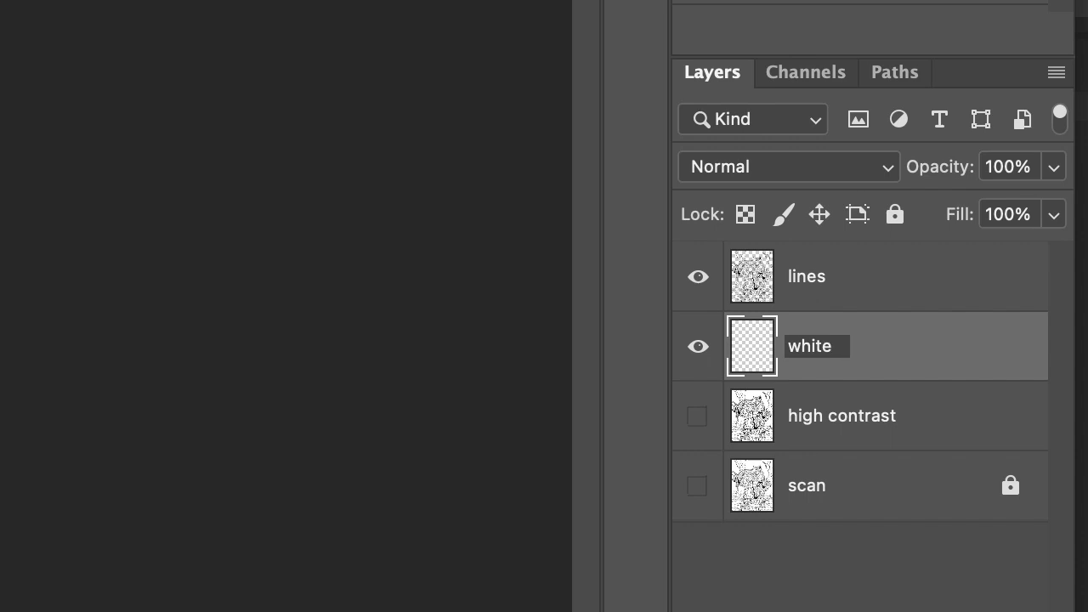
{"action": "type", "text": " bkgr"}
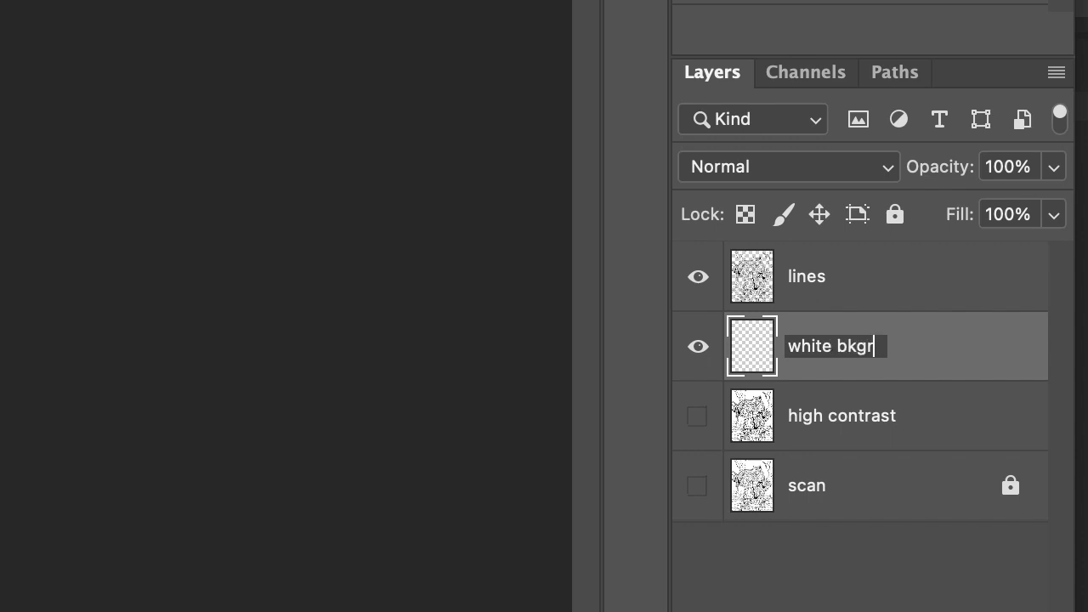
{"action": "type", "text": "nd"}
{"action": "key", "text": "Return"}
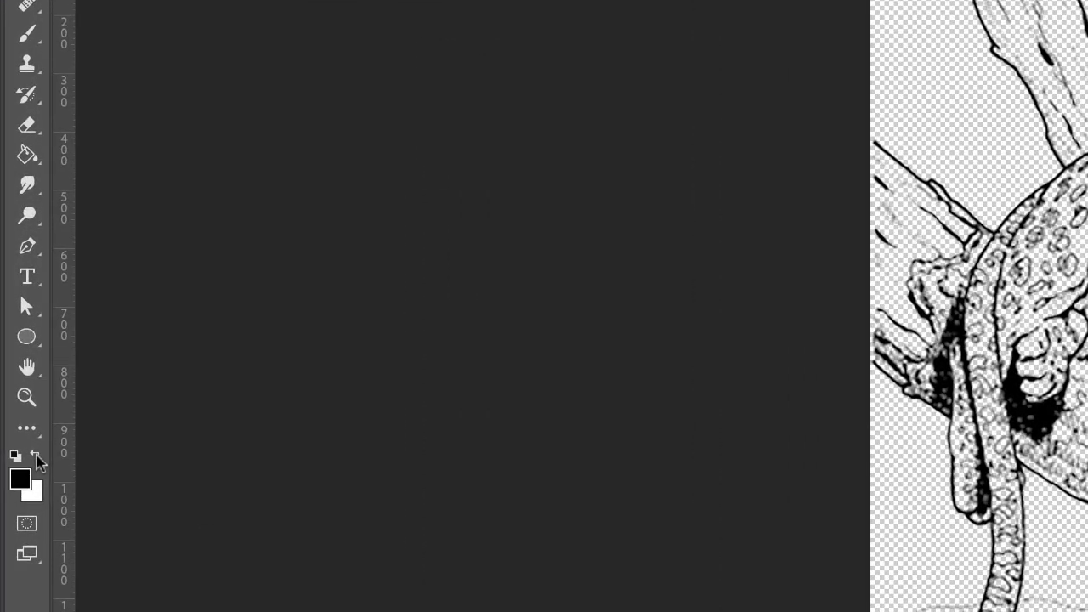
Fill the white bkgrnd layer with white using the Paint Bucket tool and save the document.
{"action": "key", "text": "x"}
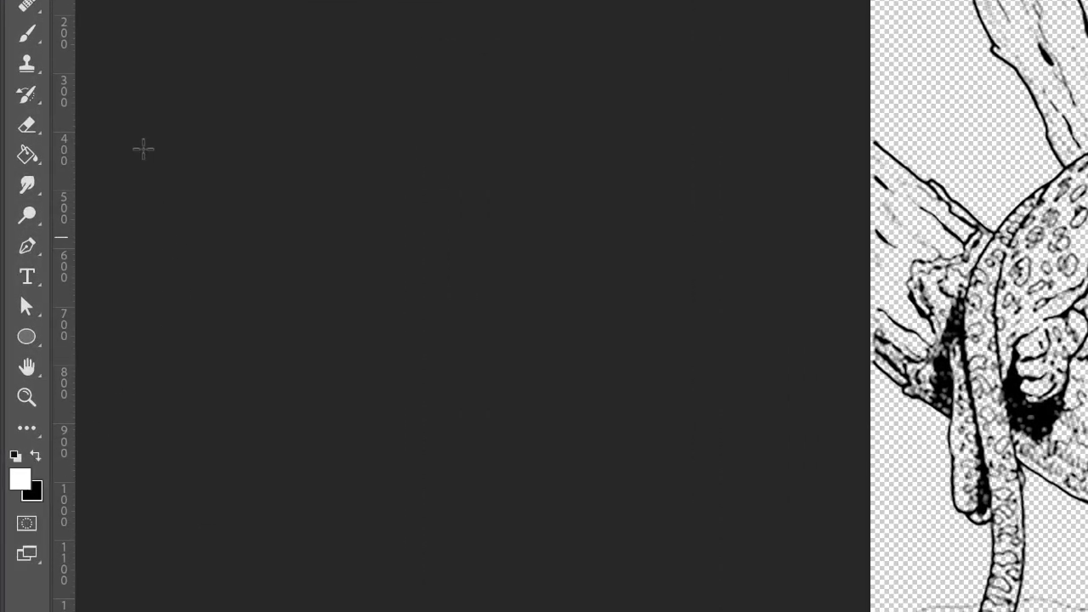
{"action": "left_click", "coordinate": [33, 165]}
{"action": "mouse_move", "coordinate": [34, 168]}
{"action": "left_mouse_down"}
{"action": "mouse_move", "coordinate": [31, 160]}
{"action": "mouse_move", "coordinate": [108, 160]}
{"action": "left_mouse_up"}
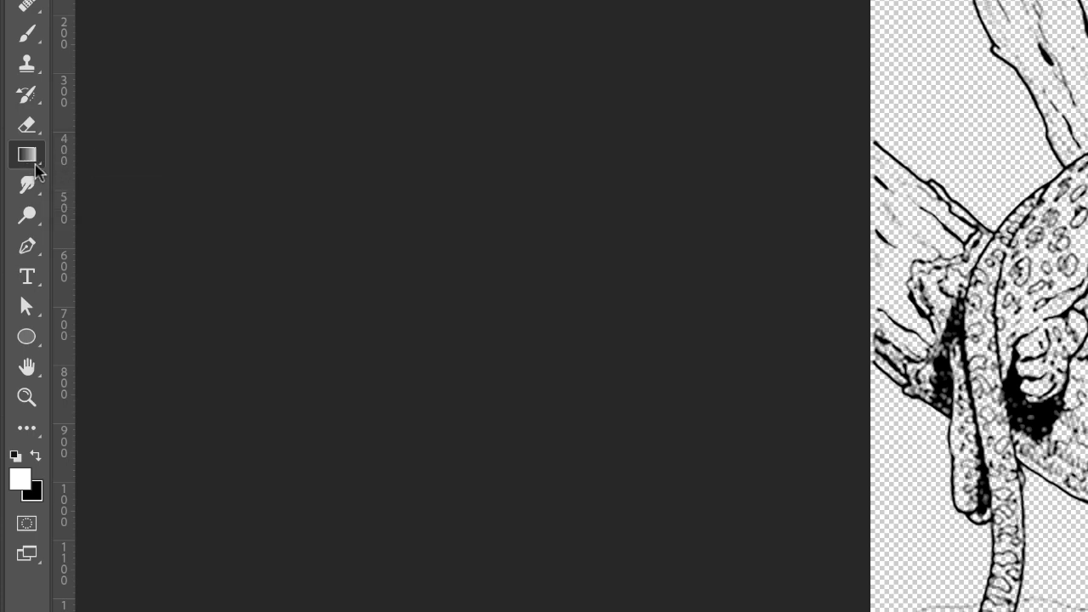
{"action": "left_click_drag", "start_coordinate": [39, 170], "coordinate": [140, 176]}
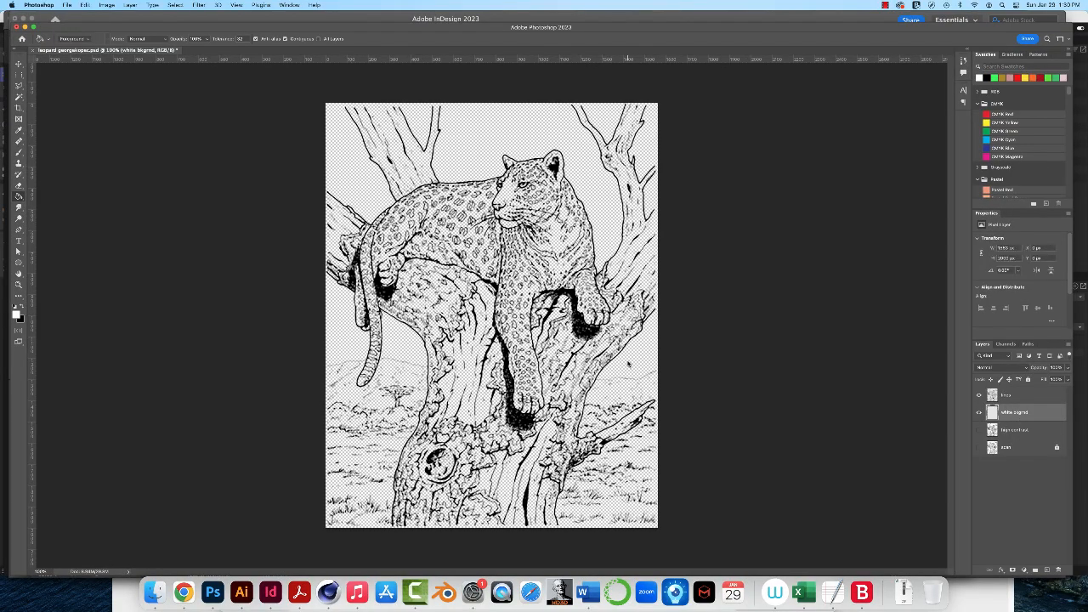
{"action": "left_click", "coordinate": [631, 368]}
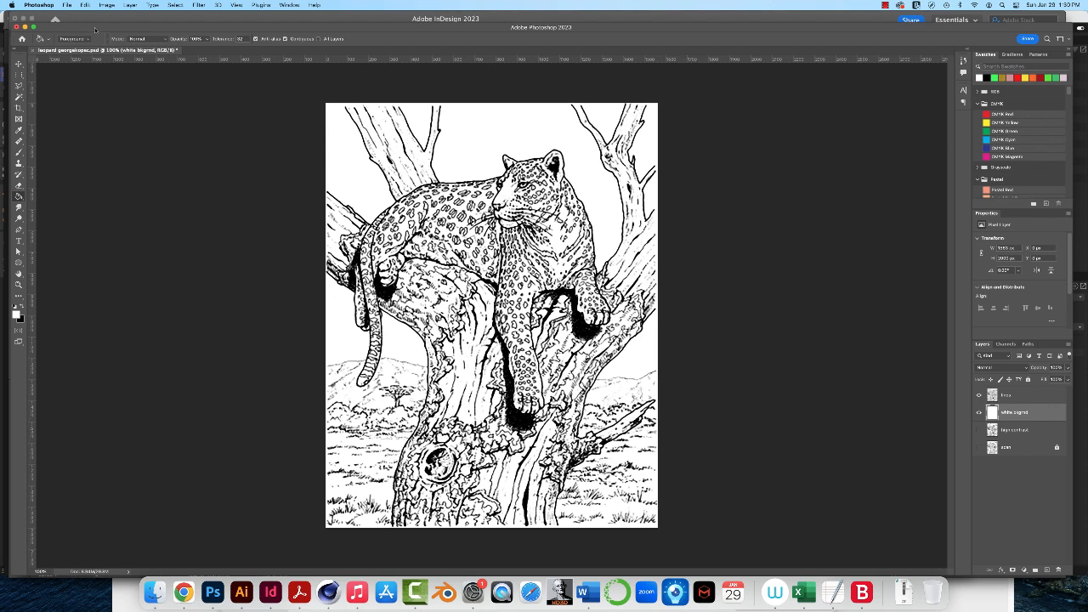
{"action": "left_click", "coordinate": [68, 6]}
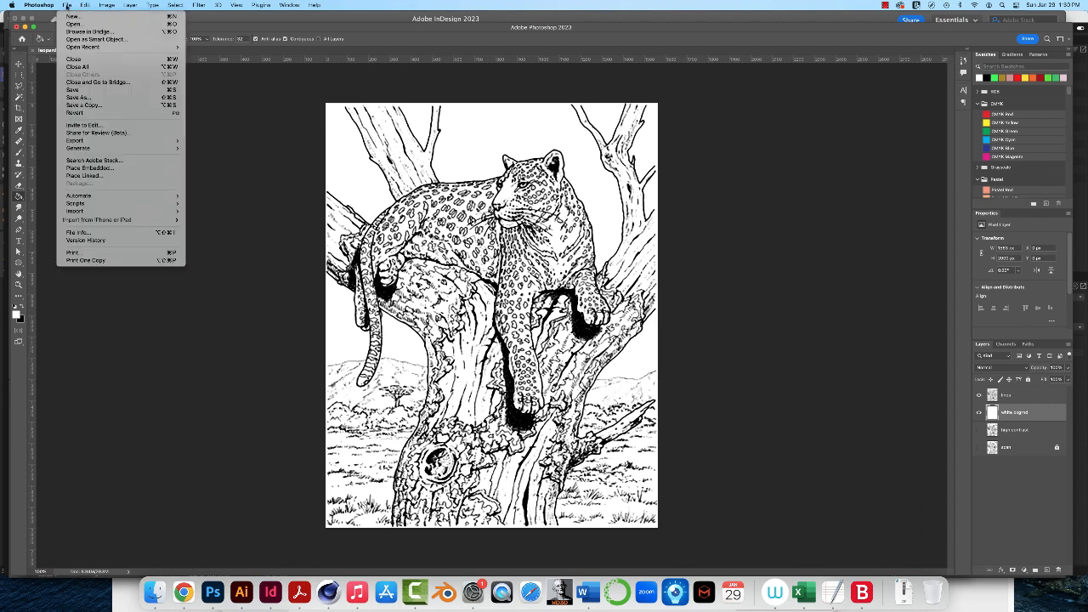
{"action": "left_click", "coordinate": [79, 91]}
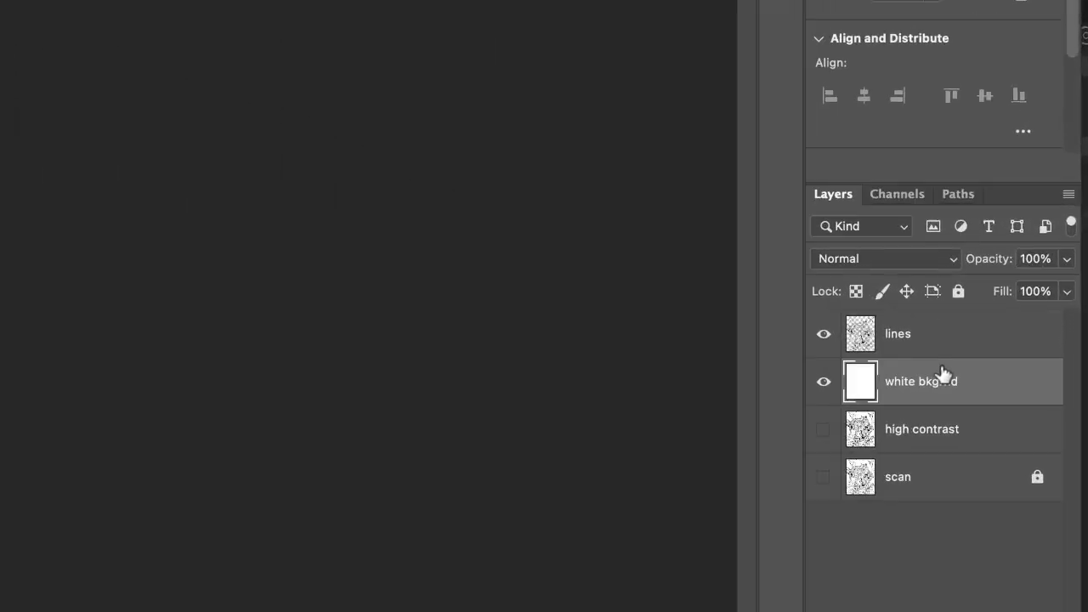
Select the lines layer and toggle its visibility off and on to check the separated line work against the white background.
{"action": "left_click", "coordinate": [943, 343]}
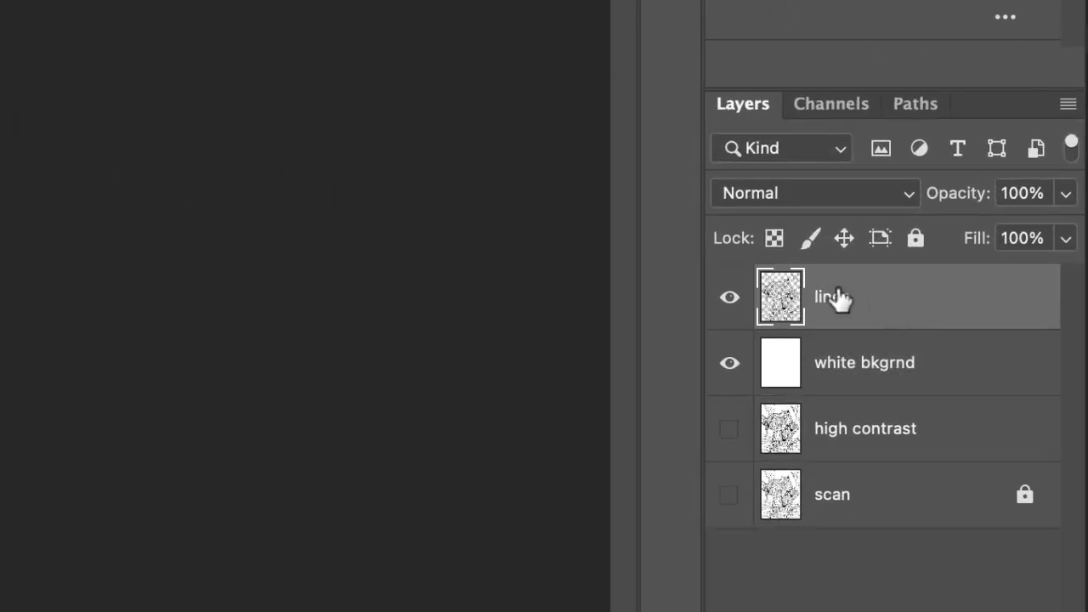
{"action": "left_click", "coordinate": [730, 298]}
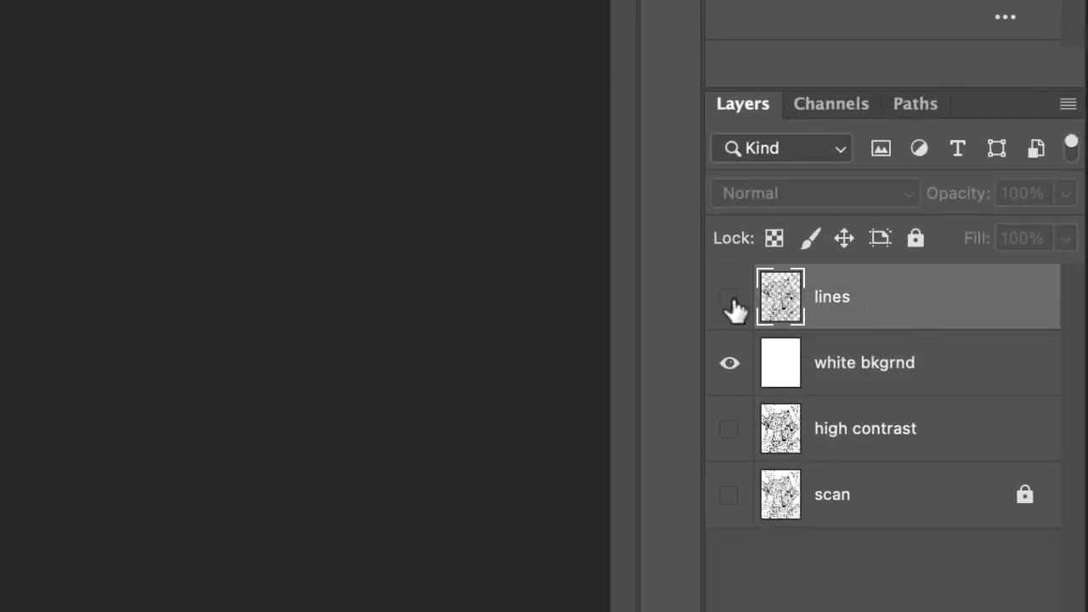
{"action": "left_click", "coordinate": [729, 298]}
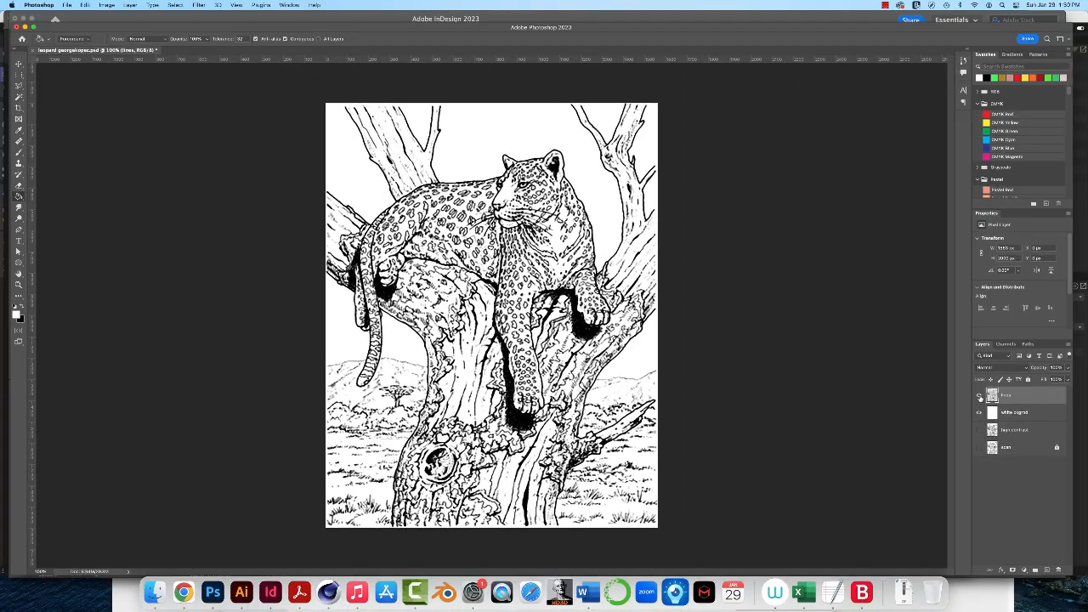
{"action": "left_click", "coordinate": [980, 397]}
{"action": "left_click", "coordinate": [980, 396]}
{"action": "left_click", "coordinate": [979, 396]}
{"action": "left_click", "coordinate": [980, 396]}
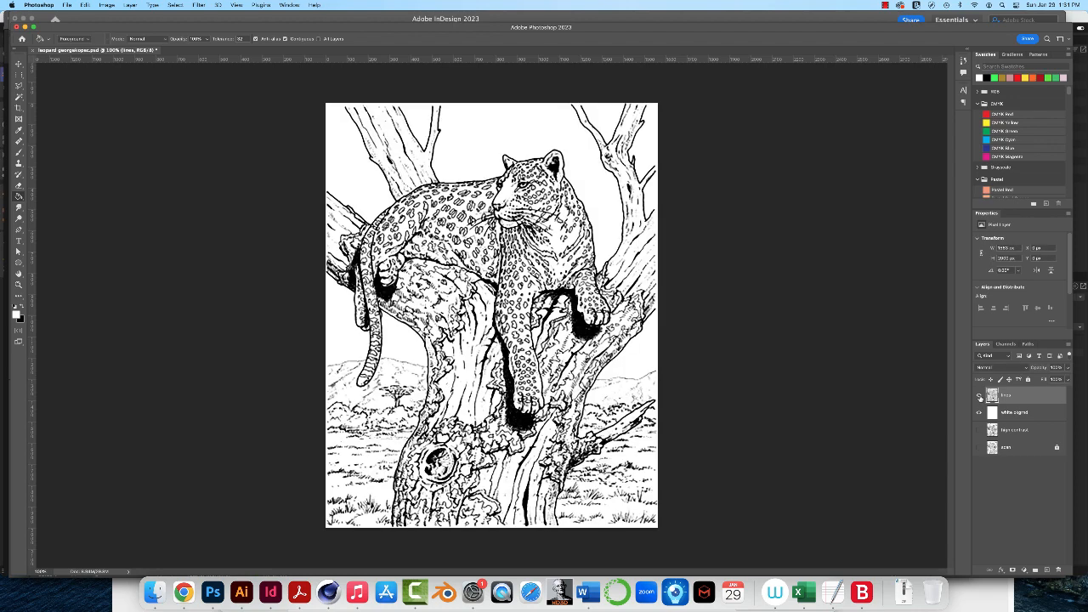